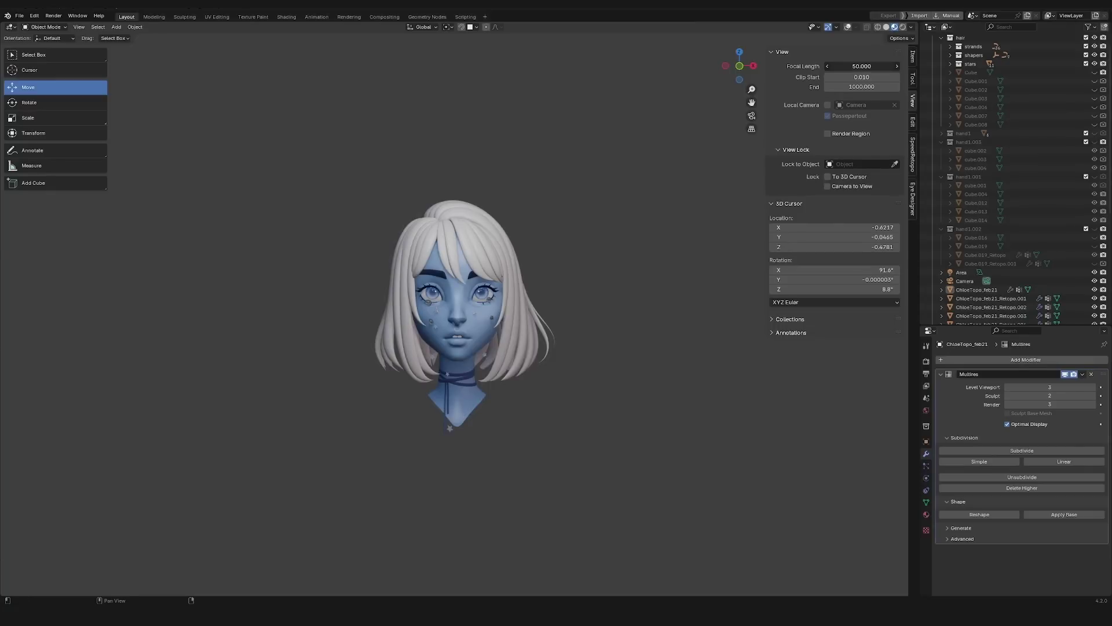
# - Raise the viewport focal length in the View tab from 50 to about 77
pyautogui.moveTo(862, 66); pyautogui.dragTo(897, 66)
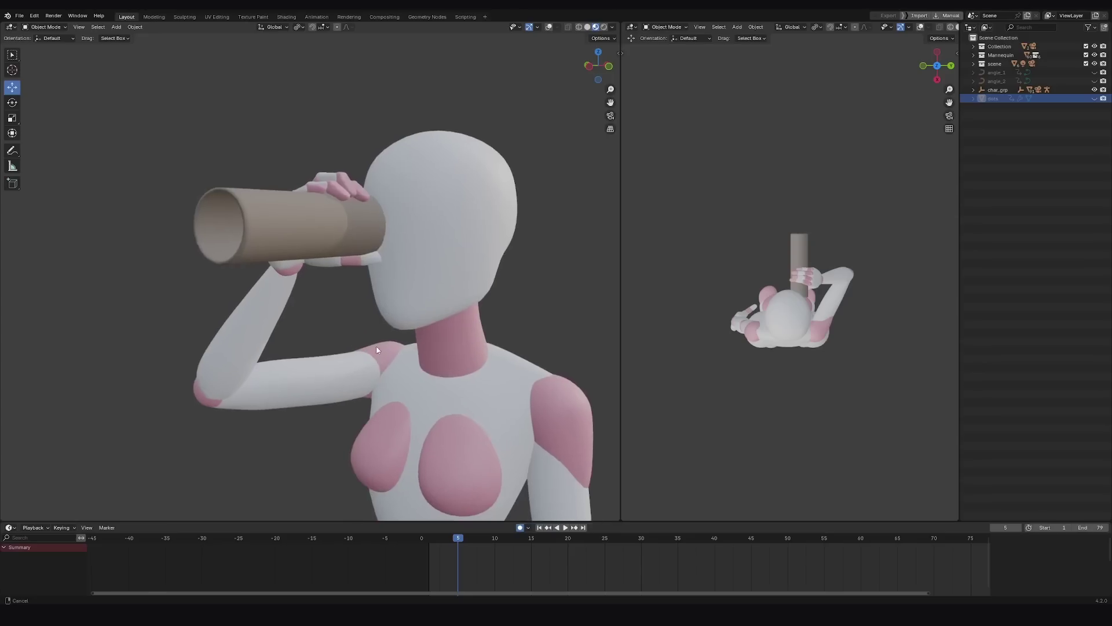
# - Orbit and zoom the left viewport in on the mannequin holding the tube
pyautogui.moveTo(376, 350); pyautogui.dragTo(393, 326, button='middle')
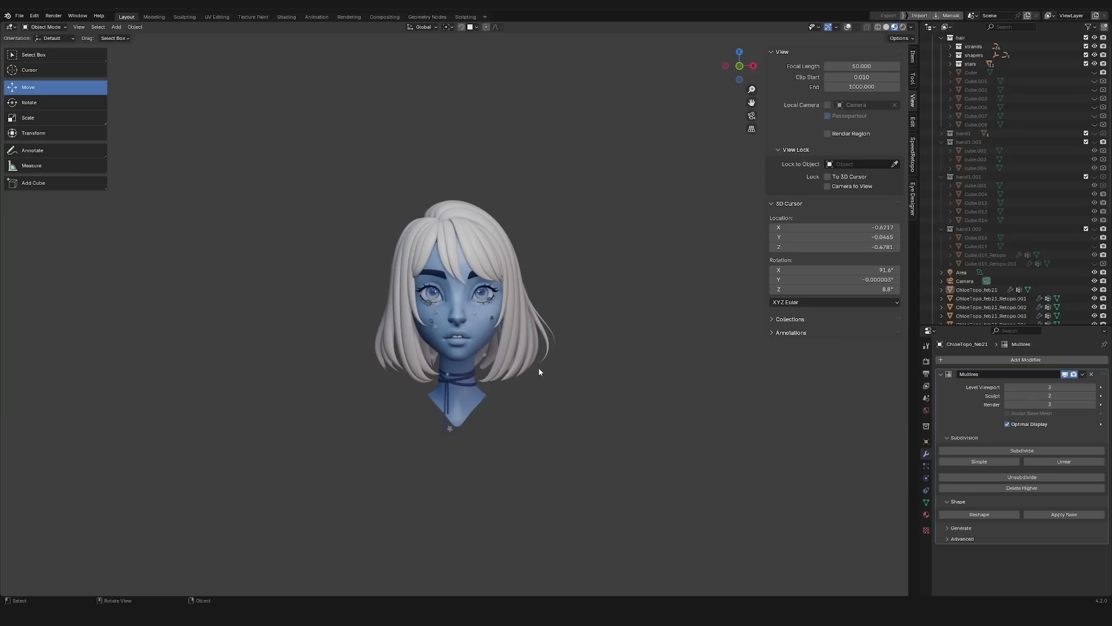
# - Raise the viewport focal length to about 80 to enlarge and flatten the head
pyautogui.moveTo(862, 67); pyautogui.dragTo(921, 66)
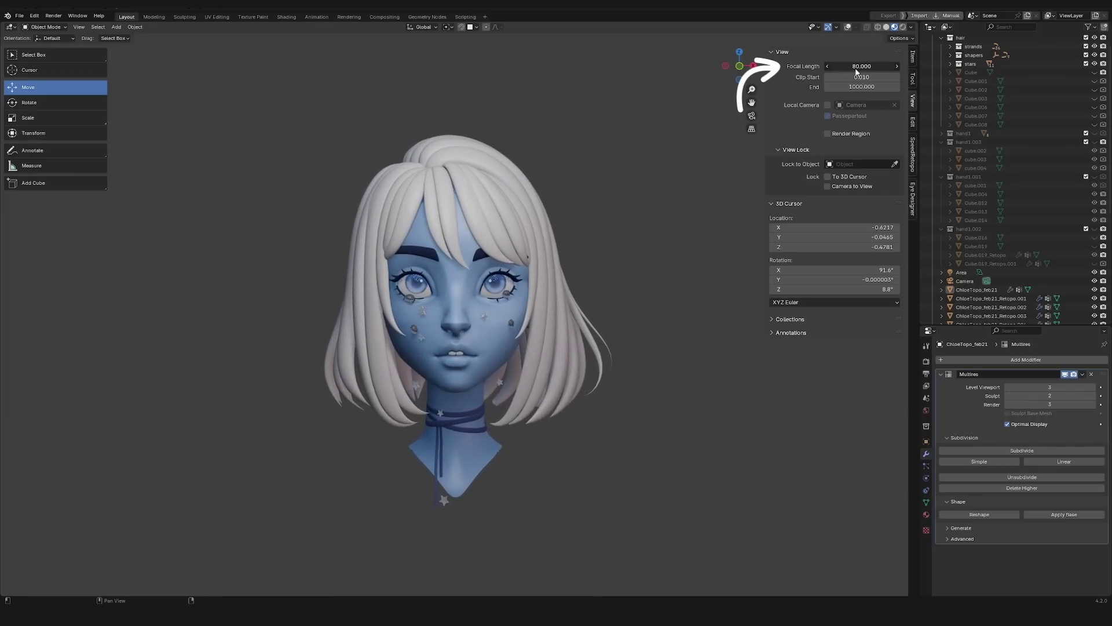
pyautogui.click(108, 15)
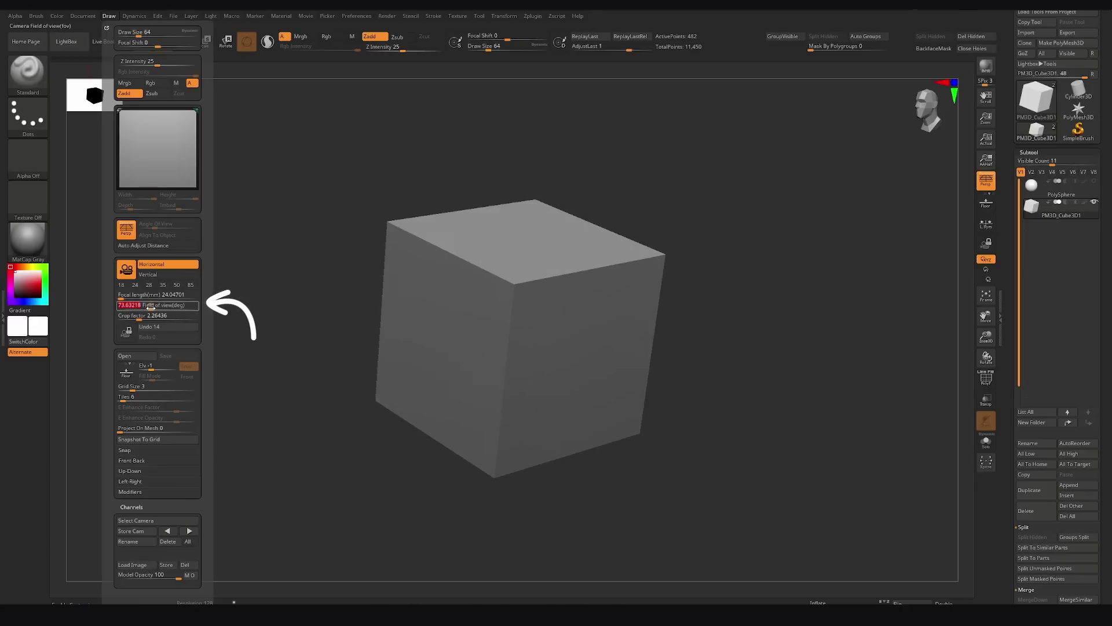
# - Widen the cube's field of view until focal length falls to about 24 mm
pyautogui.moveTo(176, 310); pyautogui.dragTo(180, 310)
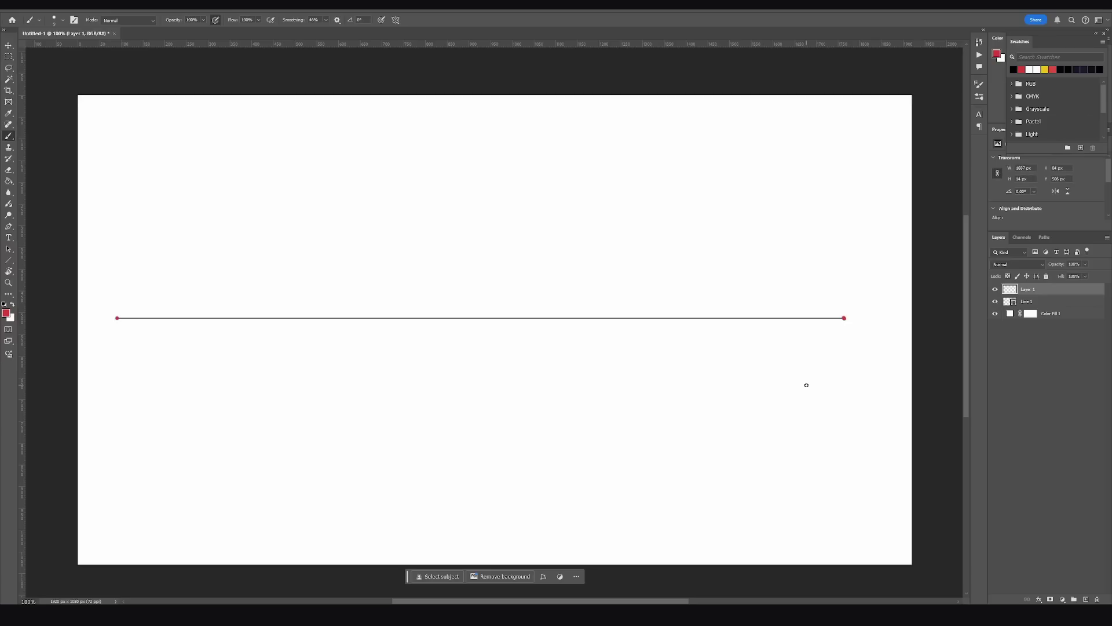
# - Draw the vertical building edges and lines converging on the left and right vanishing points
pyautogui.moveTo(491, 362); pyautogui.dragTo(491, 206)
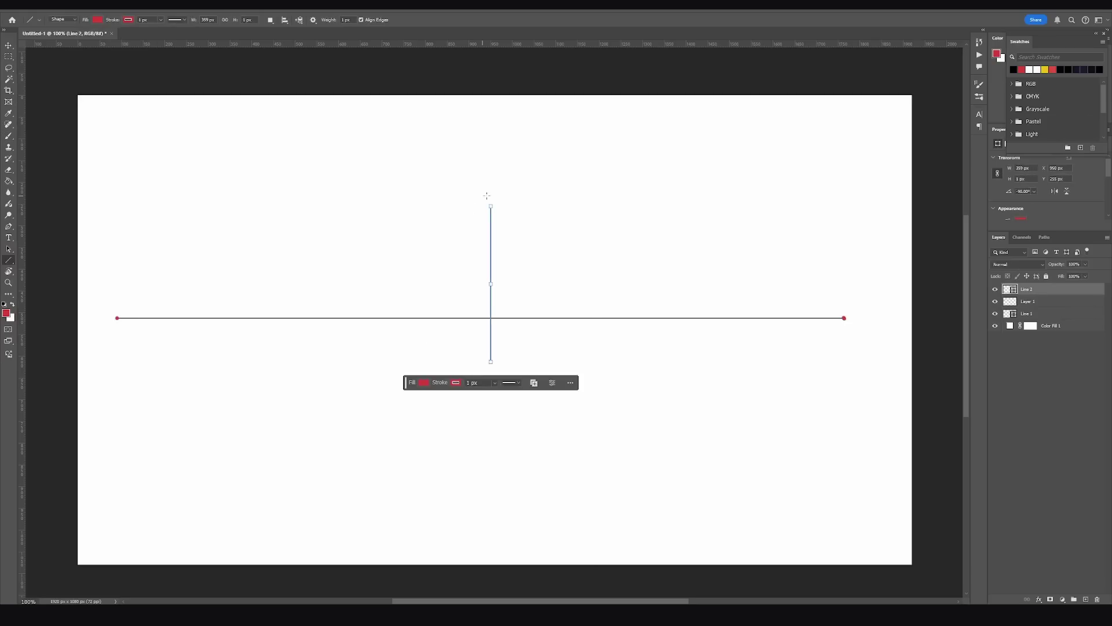
pyautogui.moveTo(117, 318); pyautogui.dragTo(489, 361)
pyautogui.moveTo(583, 235); pyautogui.dragTo(583, 351)
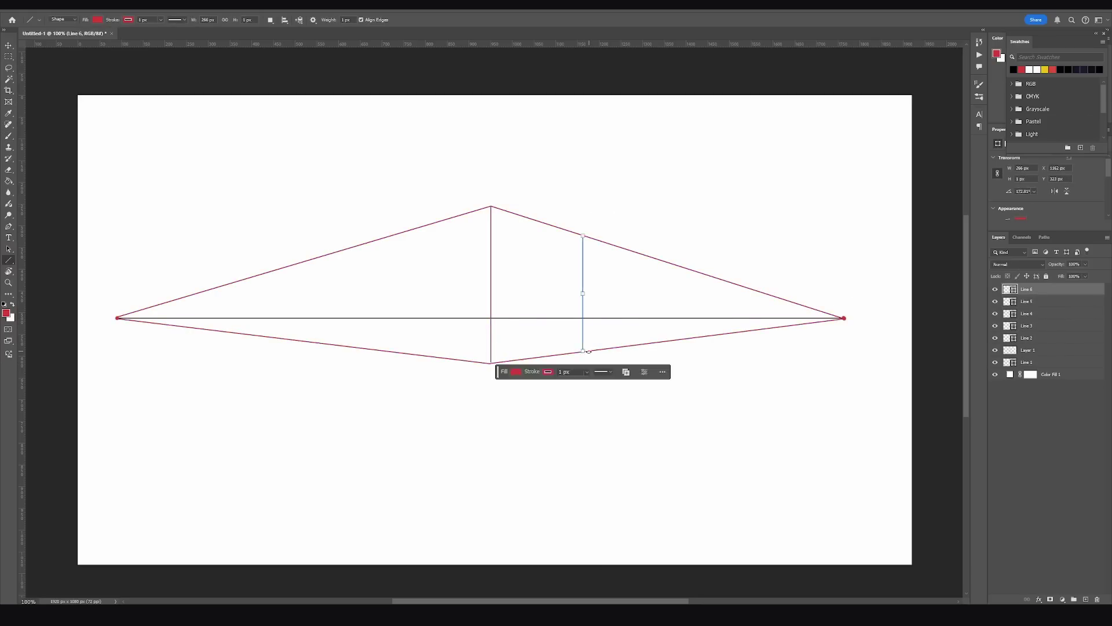
pyautogui.moveTo(117, 317); pyautogui.dragTo(117, 317)
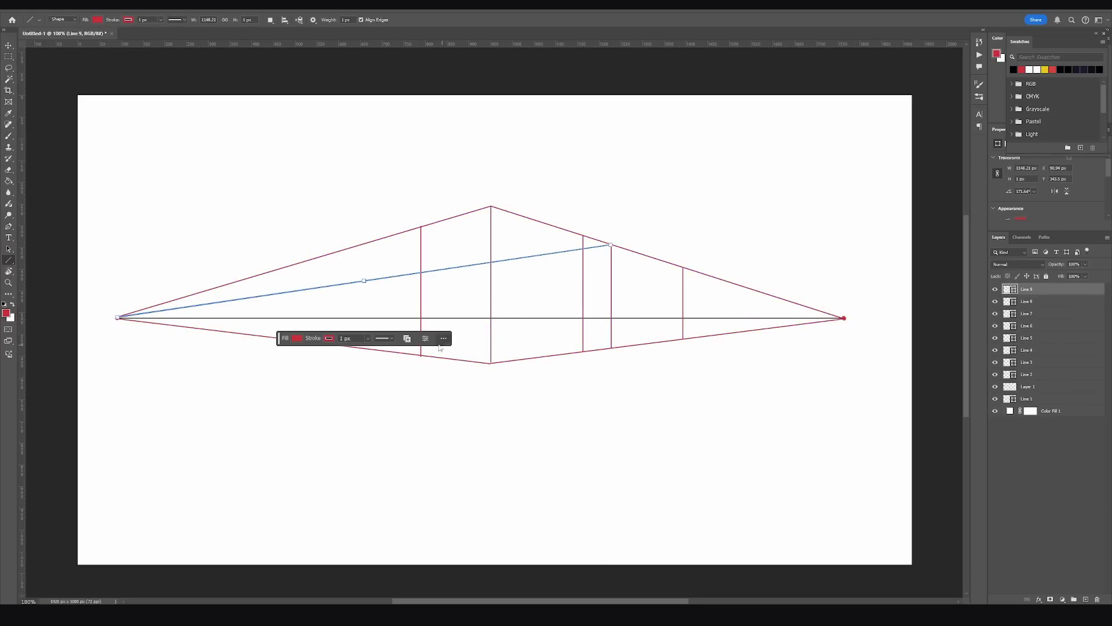
pyautogui.moveTo(421, 252); pyautogui.dragTo(117, 317)
pyautogui.moveTo(287, 281); pyautogui.dragTo(287, 339)
pyautogui.moveTo(493, 408); pyautogui.dragTo(117, 317)
pyautogui.moveTo(844, 318)
pyautogui.mouseDown()
pyautogui.moveTo(493, 408)
pyautogui.moveTo(495, 424)
pyautogui.mouseUp()
pyautogui.moveTo(117, 318); pyautogui.dragTo(495, 425)
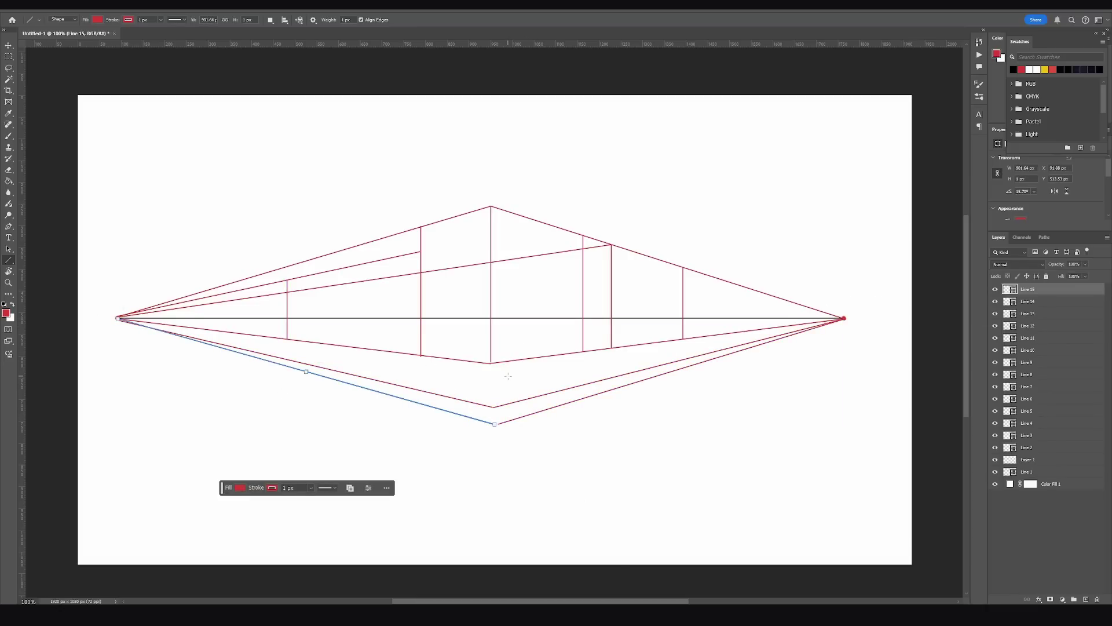
# - Merge all the line layers into a single layer
pyautogui.keyDown('shift'); pyautogui.click(1027, 447); pyautogui.keyUp('shift')
pyautogui.rightClick(1028, 348)
pyautogui.click(1034, 273)
pyautogui.press('e')
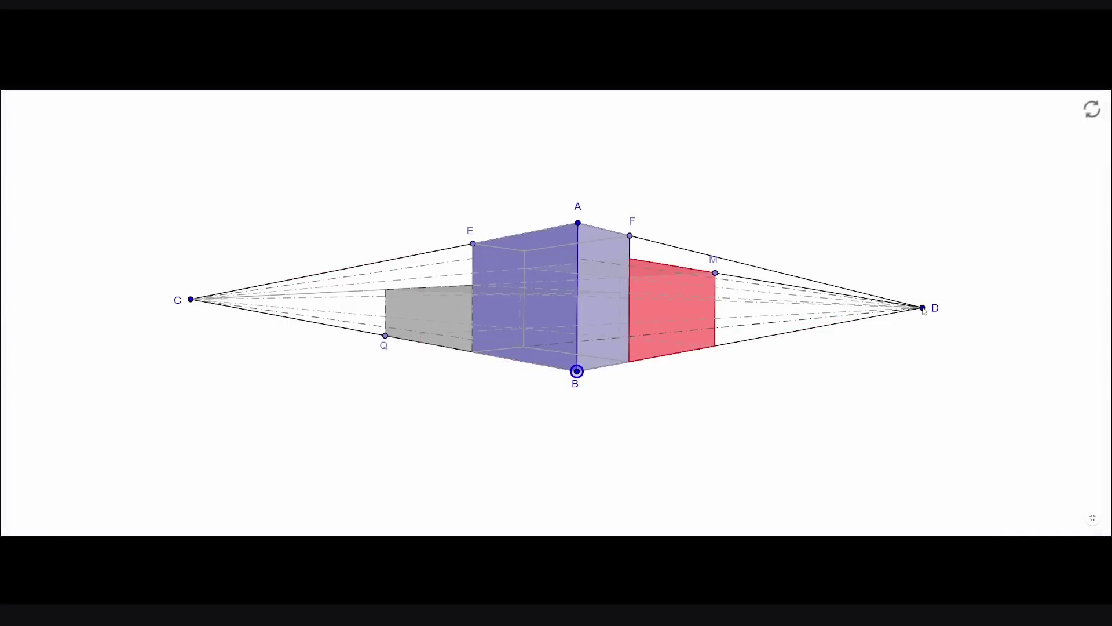
# - Move vanishing points D and C inward toward the box
pyautogui.moveTo(923, 308); pyautogui.dragTo(768, 315)
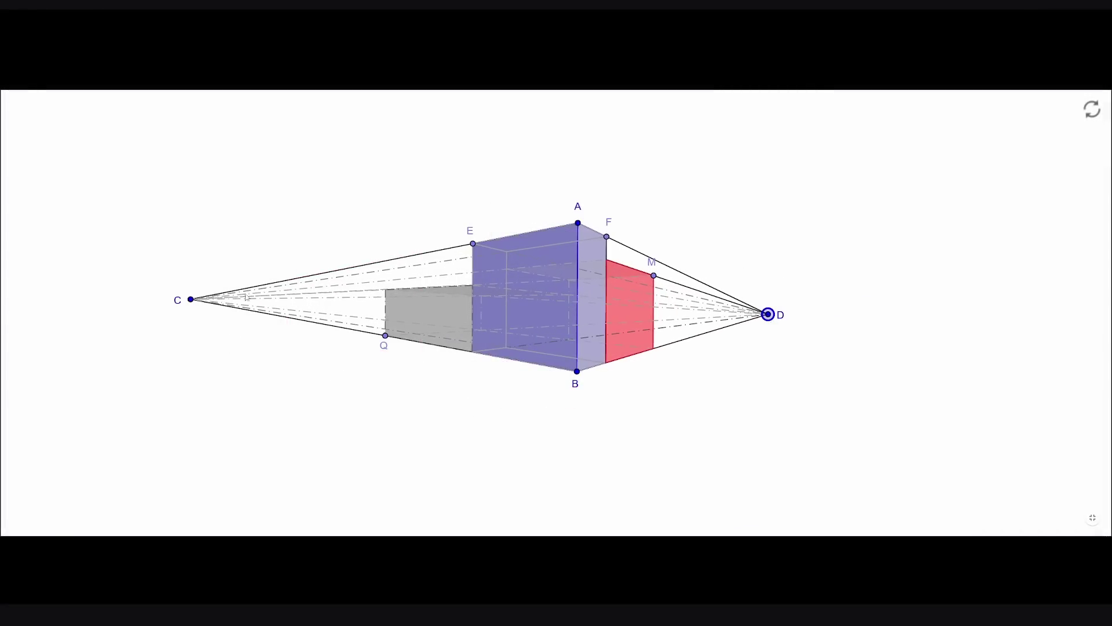
pyautogui.moveTo(191, 300); pyautogui.dragTo(372, 303)
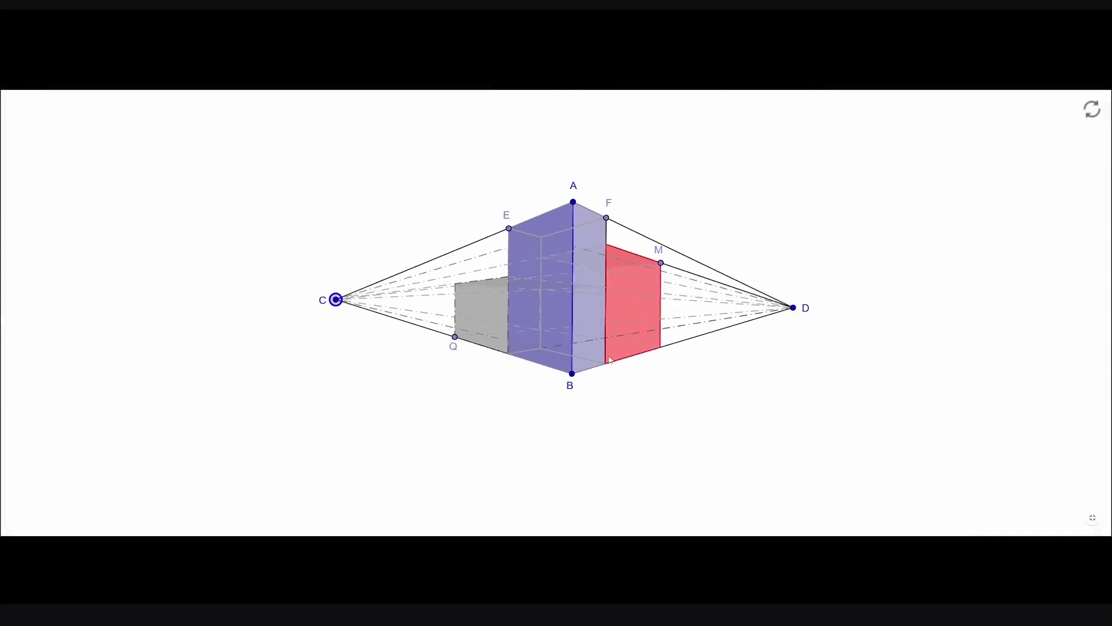
pyautogui.scroll(5, 611, 359)
pyautogui.scroll(-2, 606, 358)
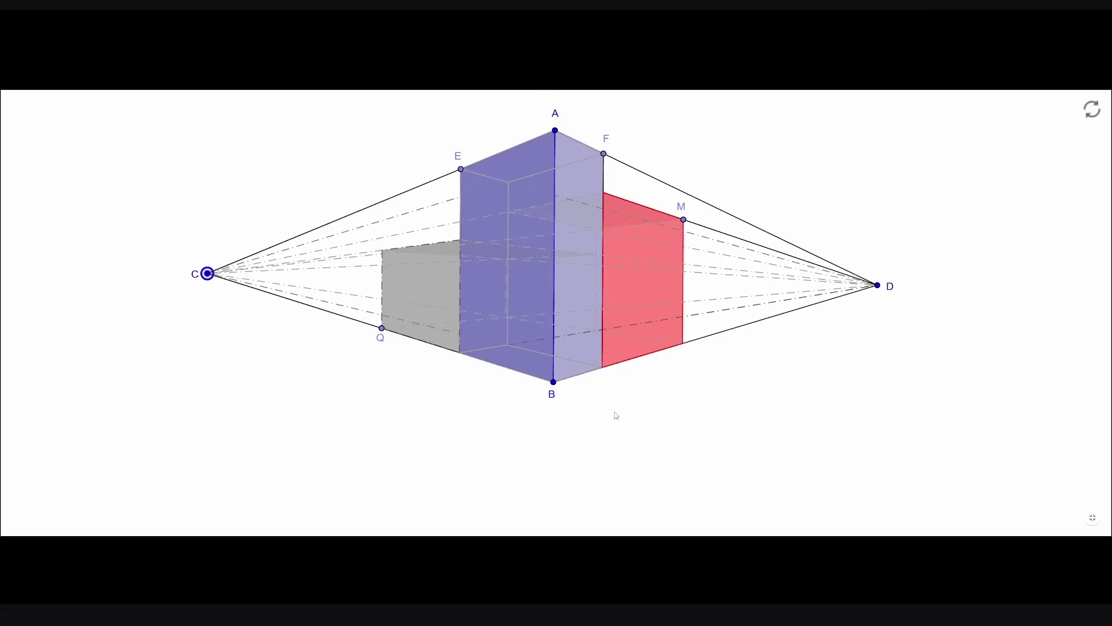
pyautogui.scroll(4, 614, 448)
pyautogui.scroll(-10, 632, 487)
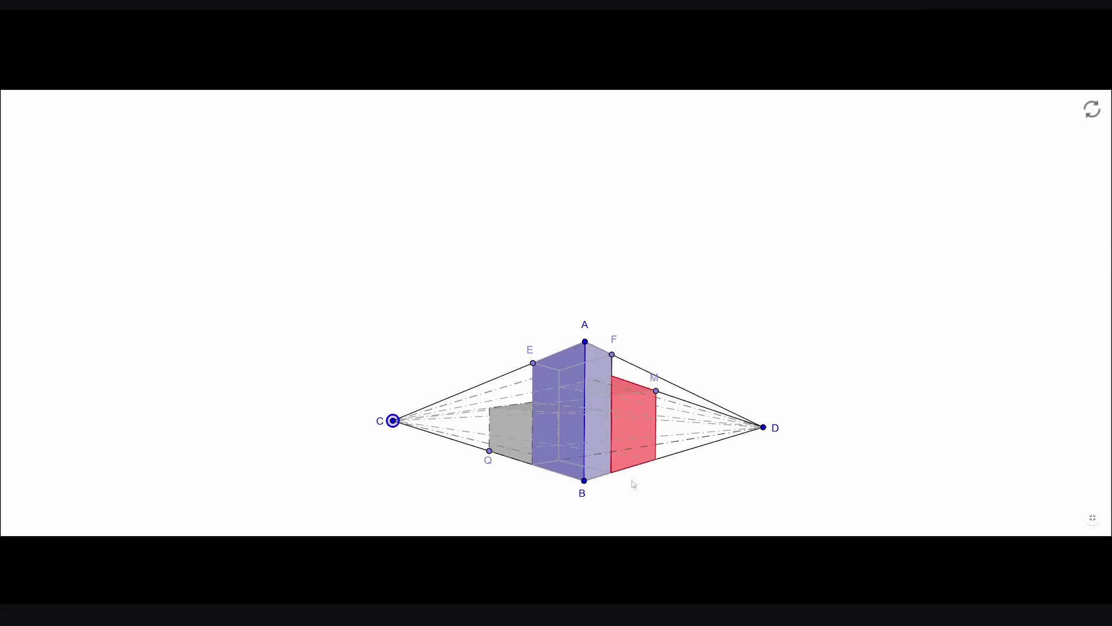
# - Push vanishing point D far right and C far left to flatten the box
pyautogui.moveTo(634, 484); pyautogui.dragTo(631, 387)
pyautogui.scroll(-3, 637, 392)
pyautogui.moveTo(725, 345); pyautogui.dragTo(990, 342)
pyautogui.moveTo(447, 342); pyautogui.dragTo(166, 345)
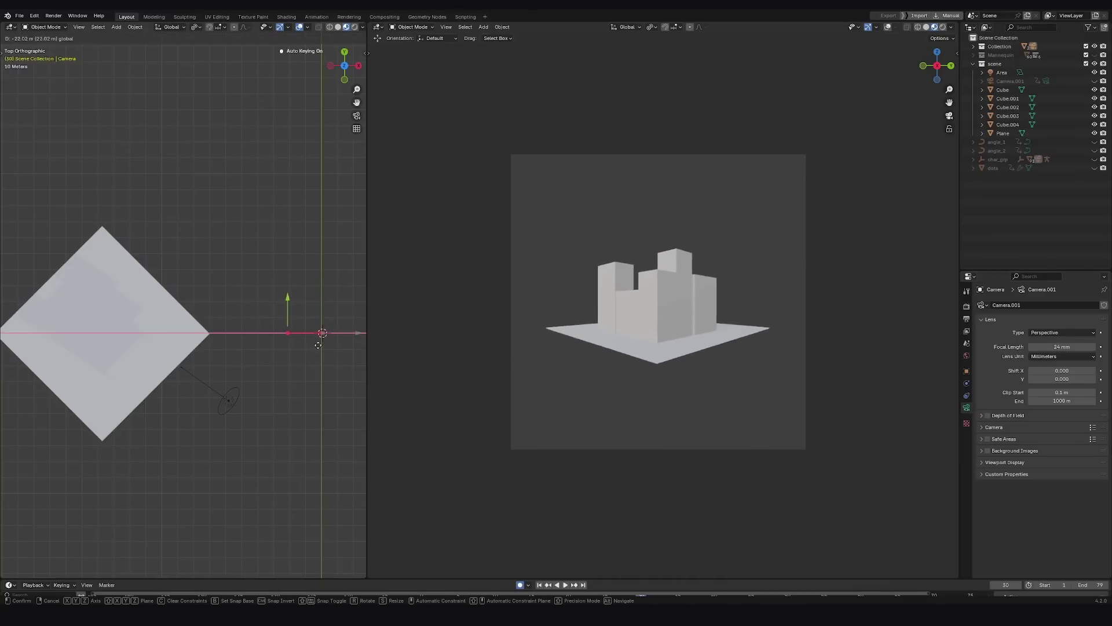
# - Move the camera along the X axis in top view to change its distance to the buildings
pyautogui.moveTo(318, 345); pyautogui.dragTo(240, 371)
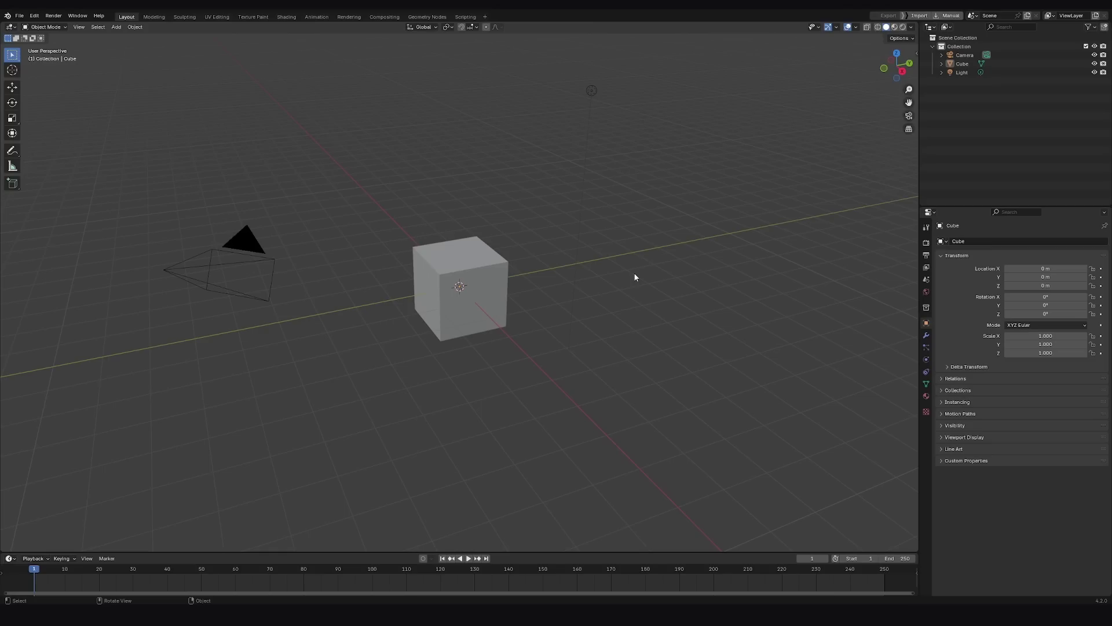
# - Show the sidebar's View tab with the viewport focal length for the default cube scene
pyautogui.press('n')
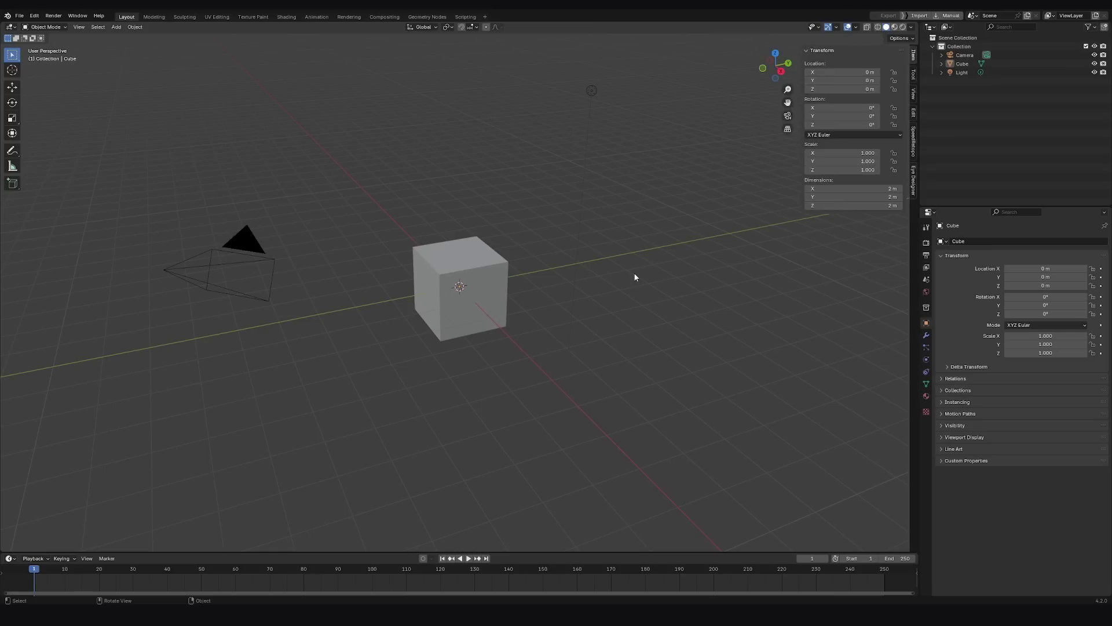
pyautogui.click(914, 93)
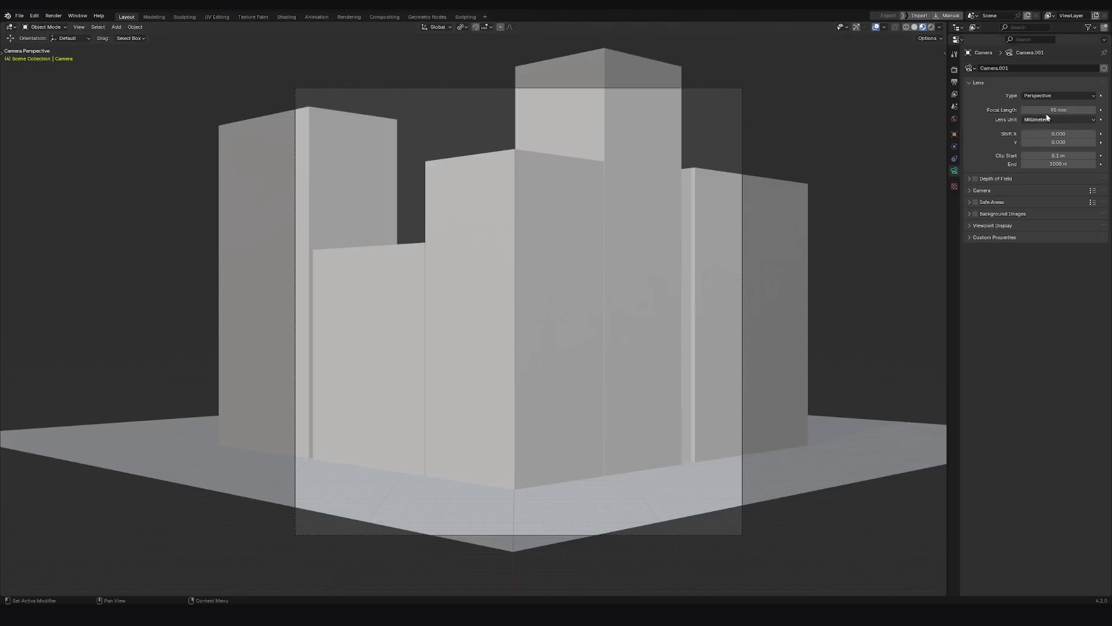
# - Lower the camera lens focal length from 95 mm to about 79 mm
pyautogui.moveTo(1059, 109); pyautogui.dragTo(982, 109)
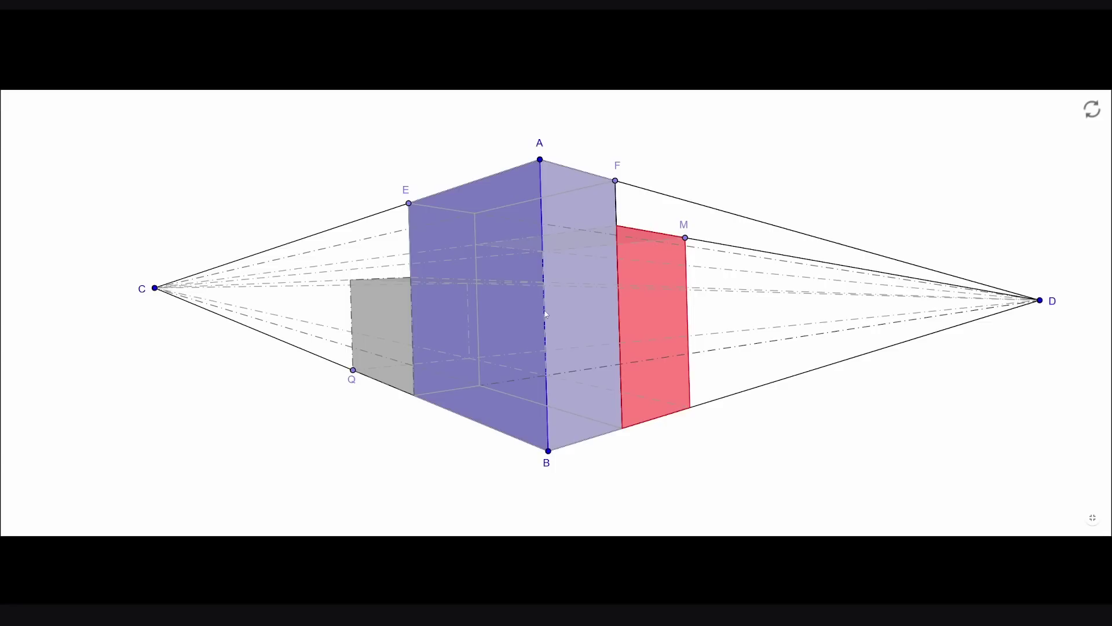
# - Zoom out to see the full box construction with vanishing points C and D
pyautogui.scroll(-9, 546, 315)
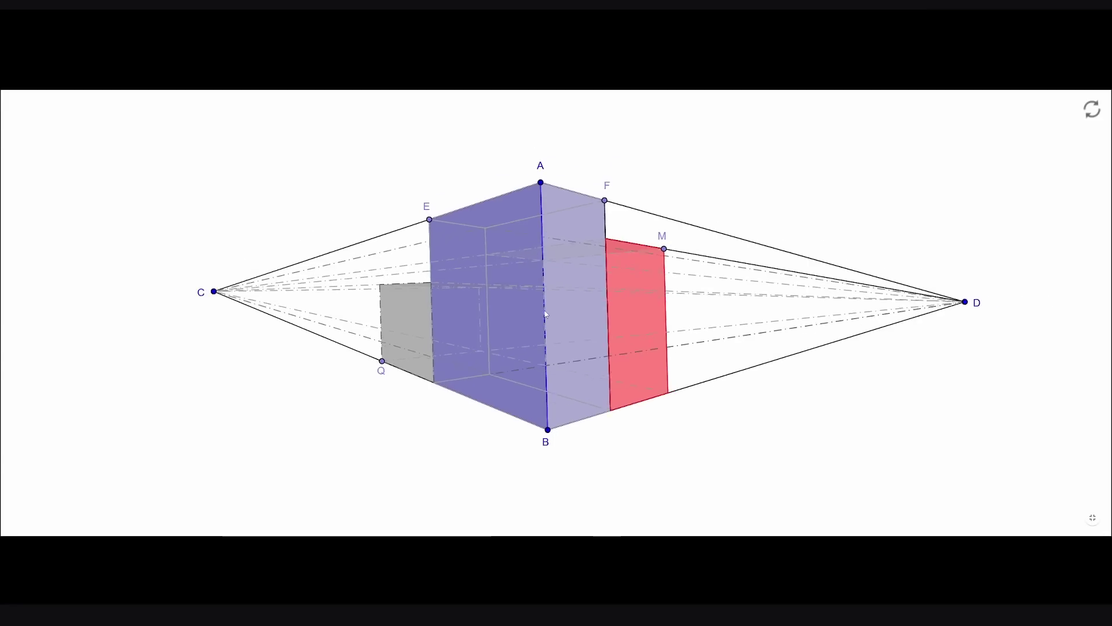
pyautogui.scroll(-3, 545, 315)
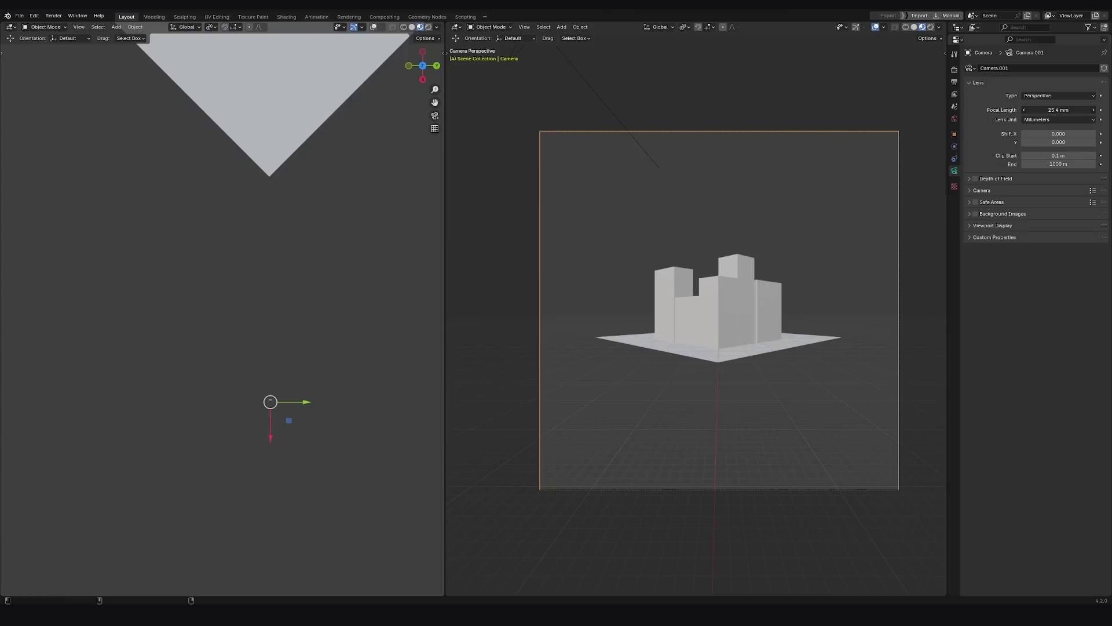
# - Zoom out the top view and drag the 25.4 mm camera along X toward the buildings
pyautogui.scroll(-4, 156, 278)
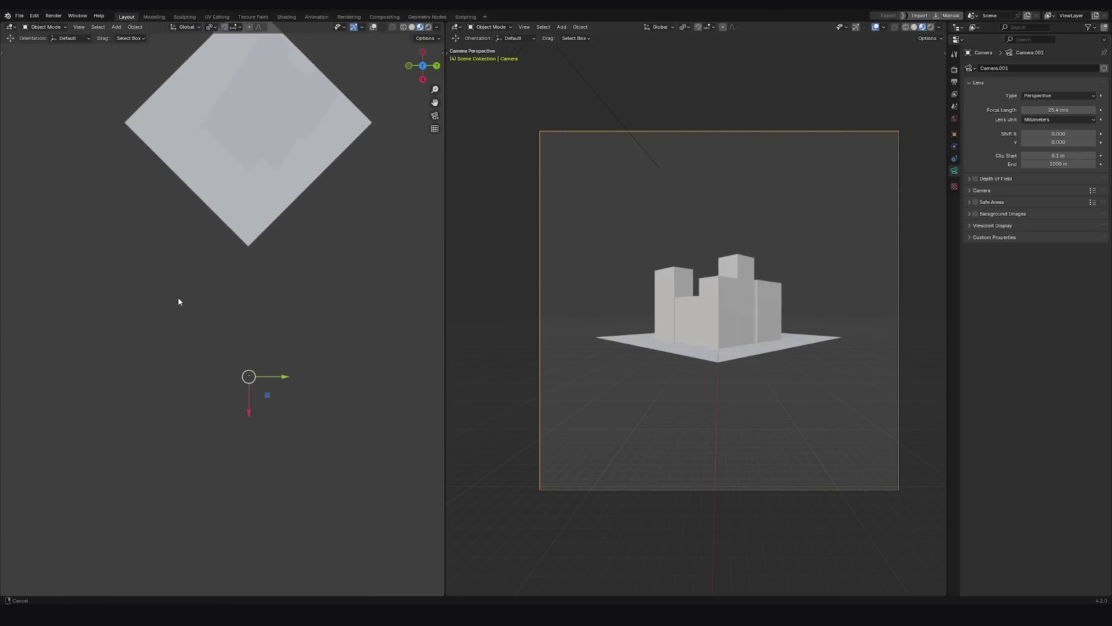
pyautogui.moveTo(250, 422); pyautogui.dragTo(248, 413)
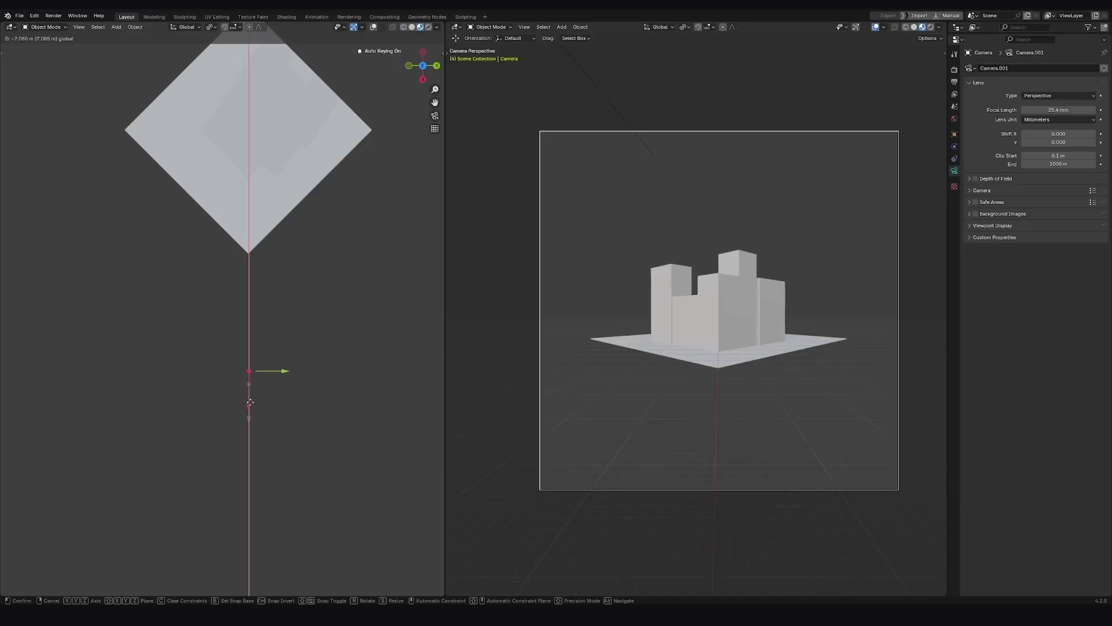
pyautogui.moveTo(278, 343); pyautogui.dragTo(314, 285)
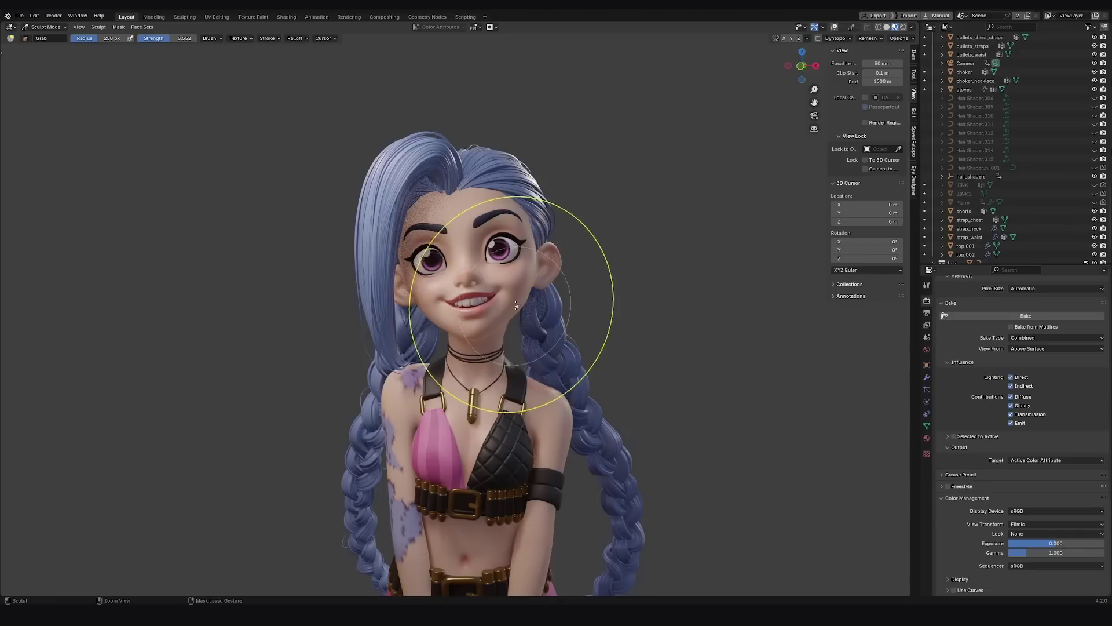
# - Zoom in on the girl's face and switch to a close side view of her mouth
pyautogui.moveTo(515, 305)
pyautogui.keyDown('ctrl'); pyautogui.mouseDown(button='middle')
pyautogui.moveTo(554, 295)
pyautogui.moveTo(506, 258)
pyautogui.moveTo(620, 285)
pyautogui.moveTo(623, 315)
pyautogui.moveTo(589, 217)
pyautogui.mouseUp(button='middle'); pyautogui.keyUp('ctrl')
pyautogui.press('[')
# - Orbit and zoom to frame the girl's whole face from the front for the 50mm/75mm comparison
pyautogui.moveTo(537, 288); pyautogui.dragTo(585, 259, button='middle')
pyautogui.scroll(4, 585, 260)
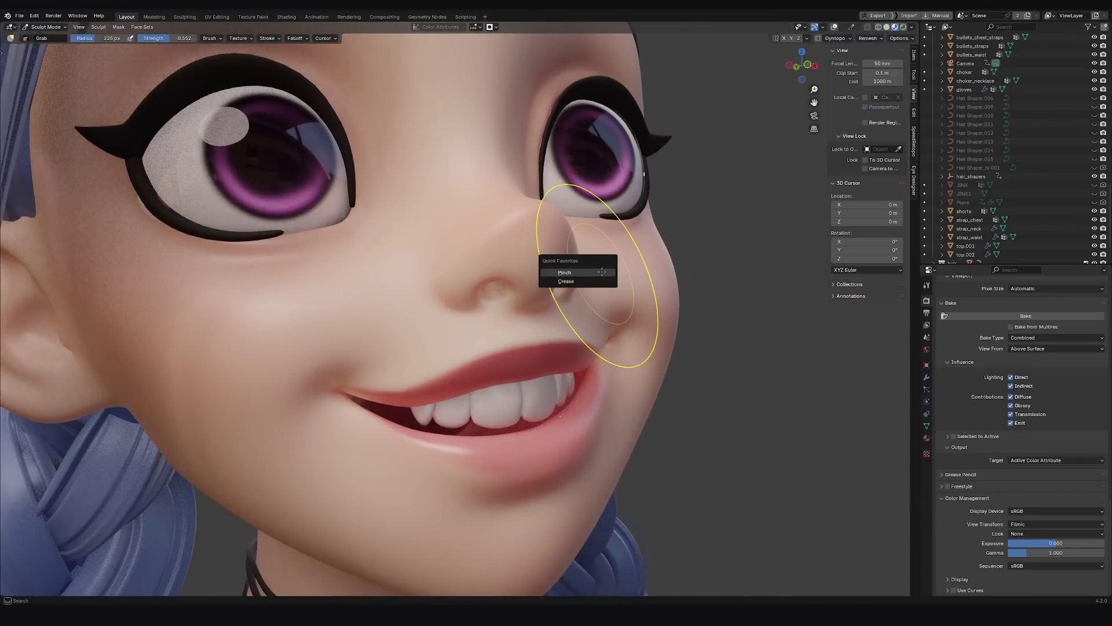
pyautogui.scroll(-4, 590, 262)
pyautogui.moveTo(590, 262); pyautogui.dragTo(566, 278, button='middle')
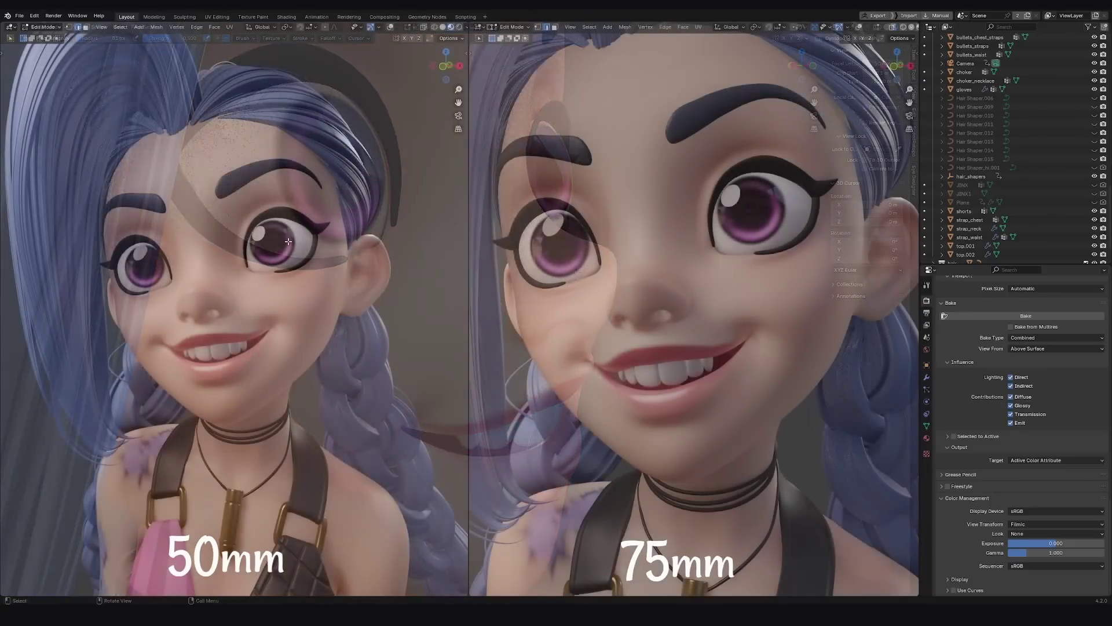
pyautogui.scroll(3, 301, 201)
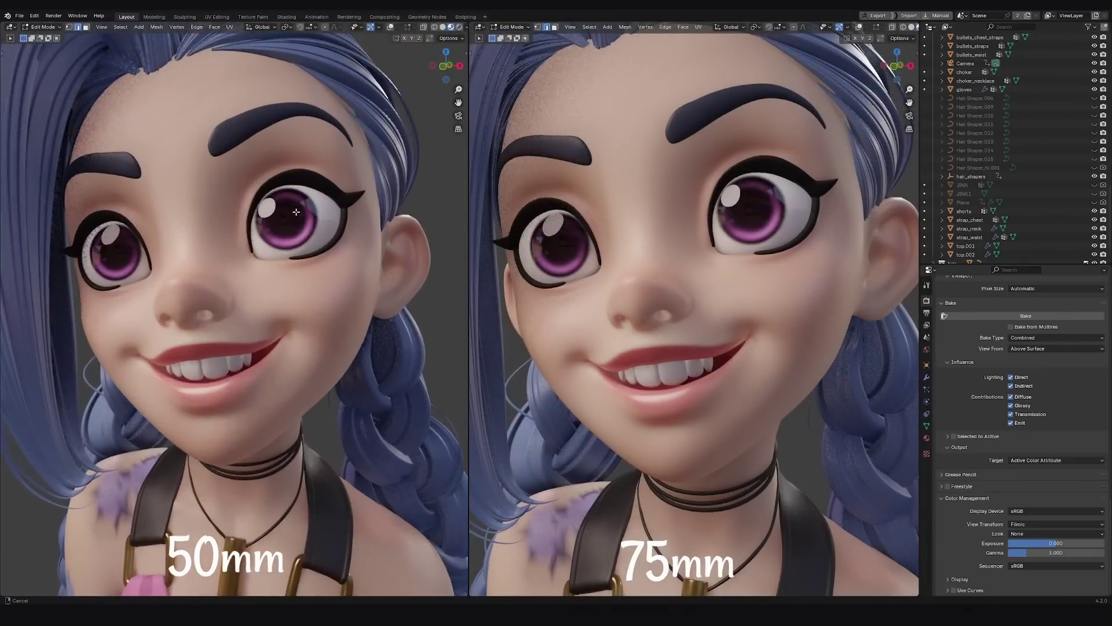
pyautogui.scroll(2, 302, 198)
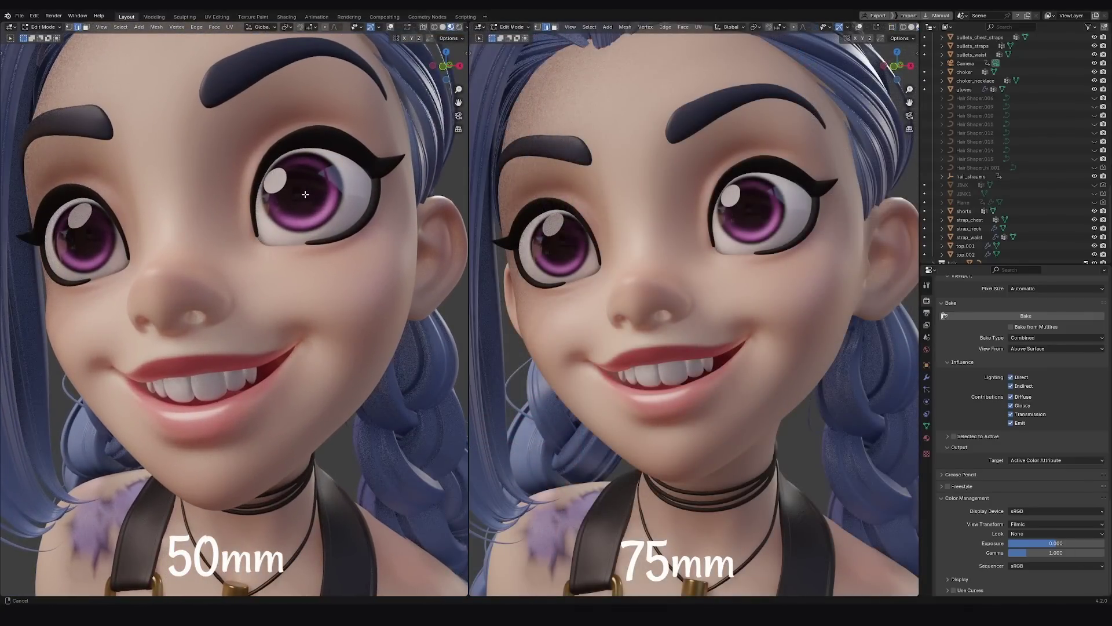
pyautogui.scroll(-3, 305, 195)
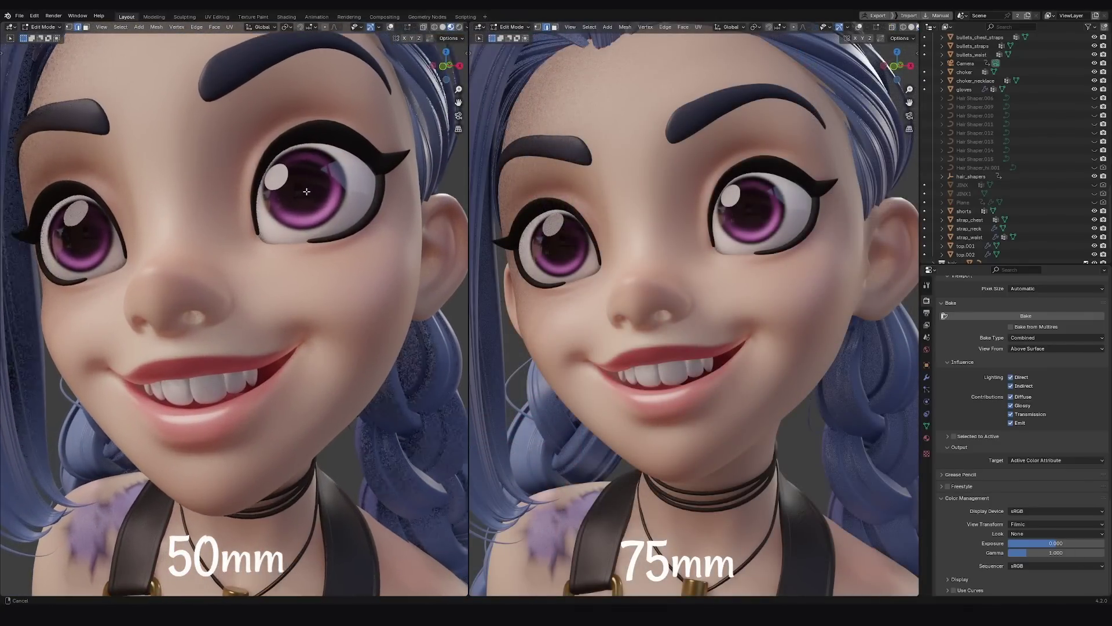